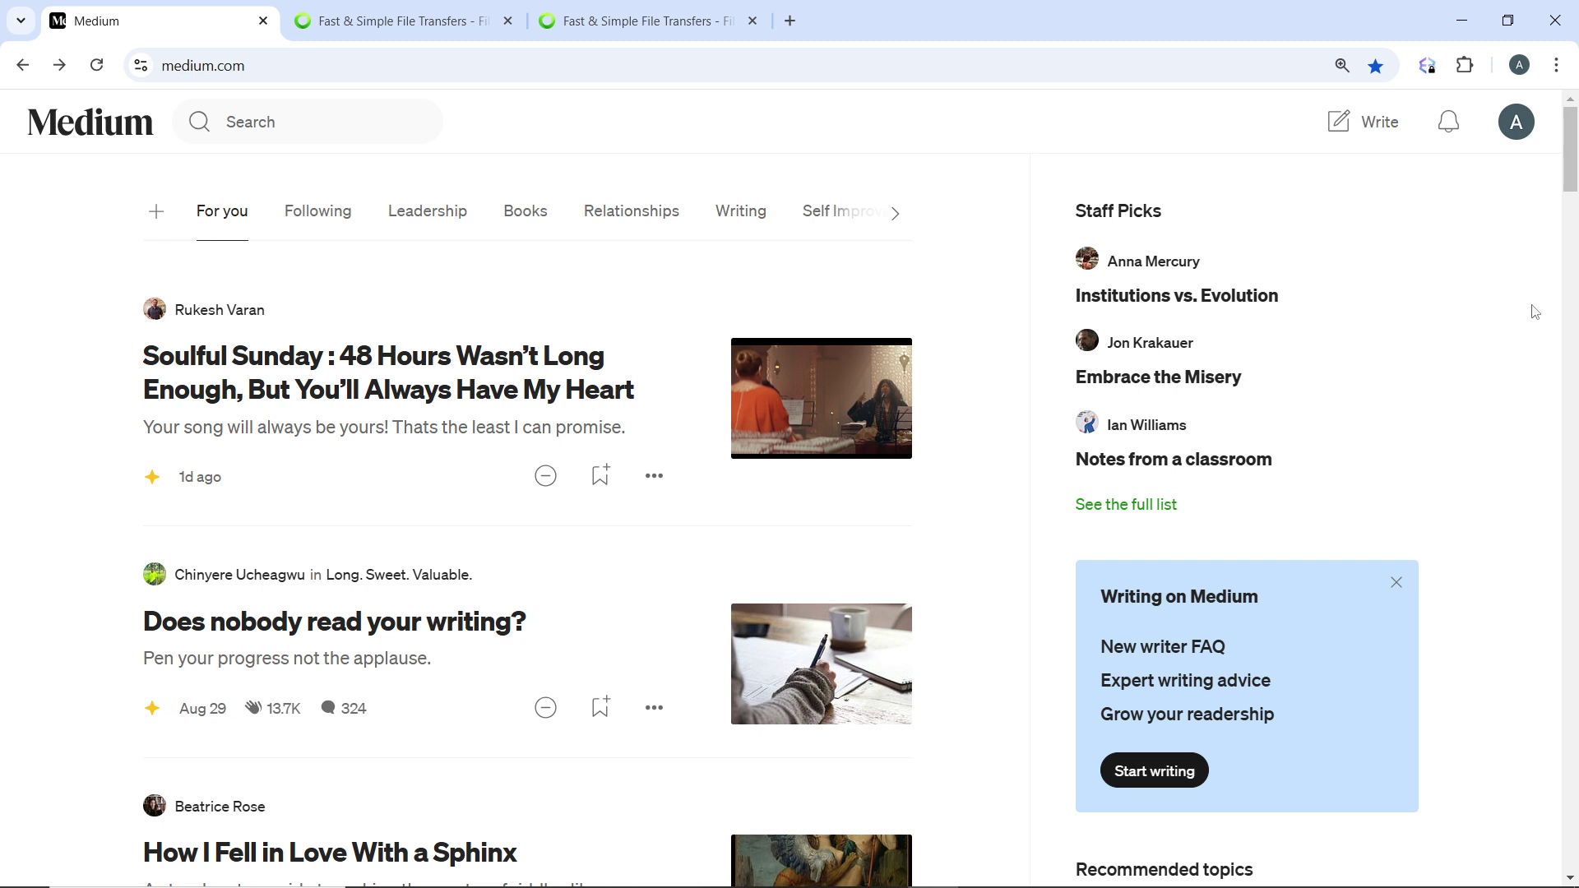
- Open the draft 'How I got my first toy' from Stories and start a new paragraph below 'I got my first toy in 2001.'
click(1526, 132)
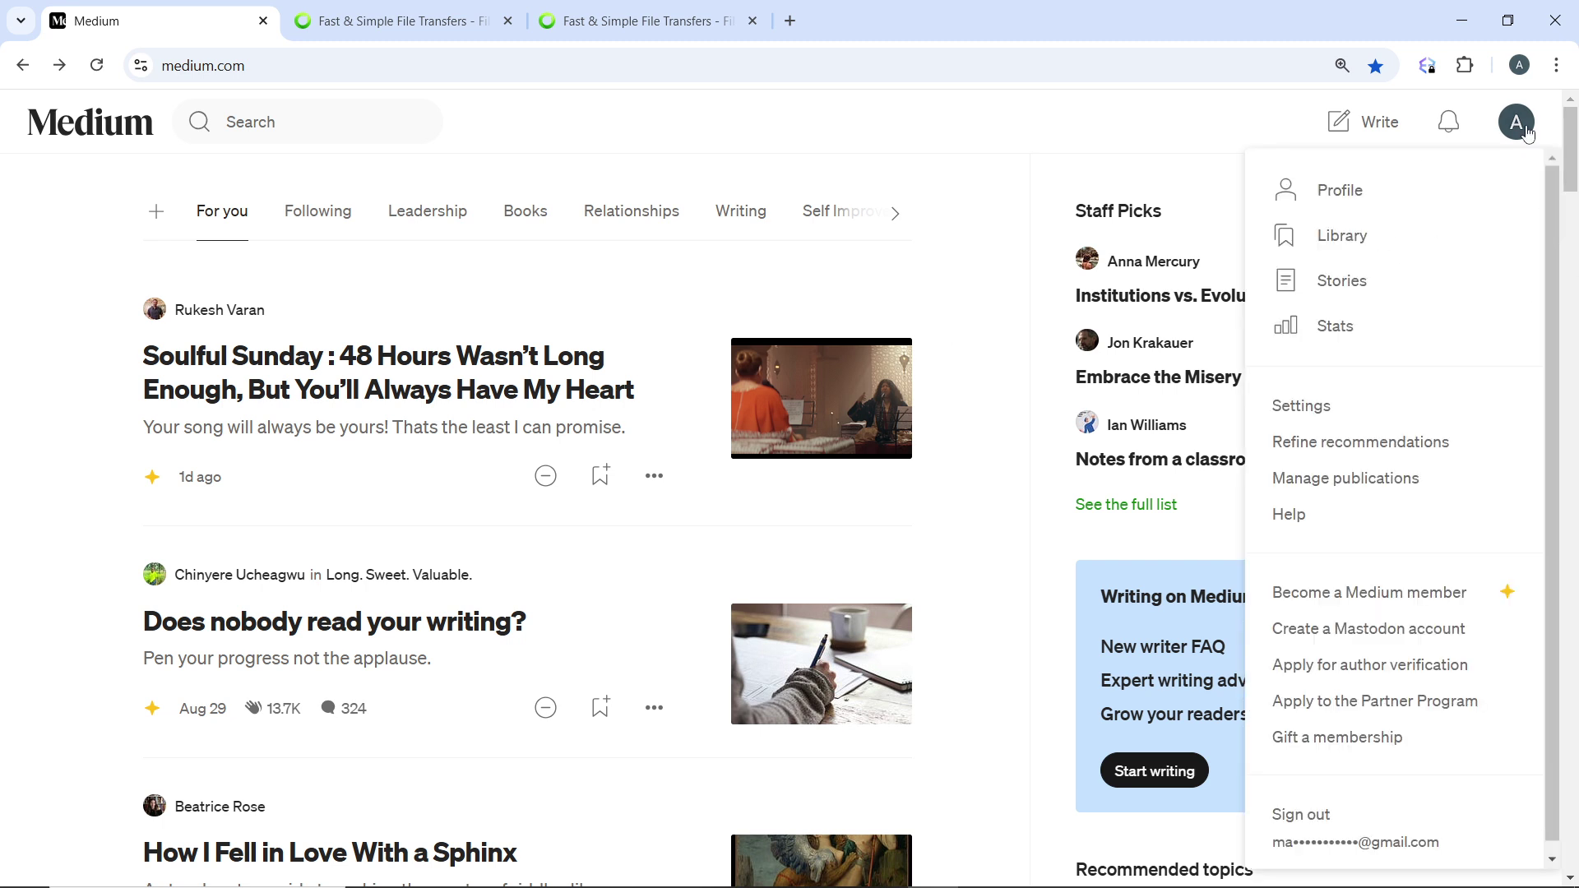
click(1397, 282)
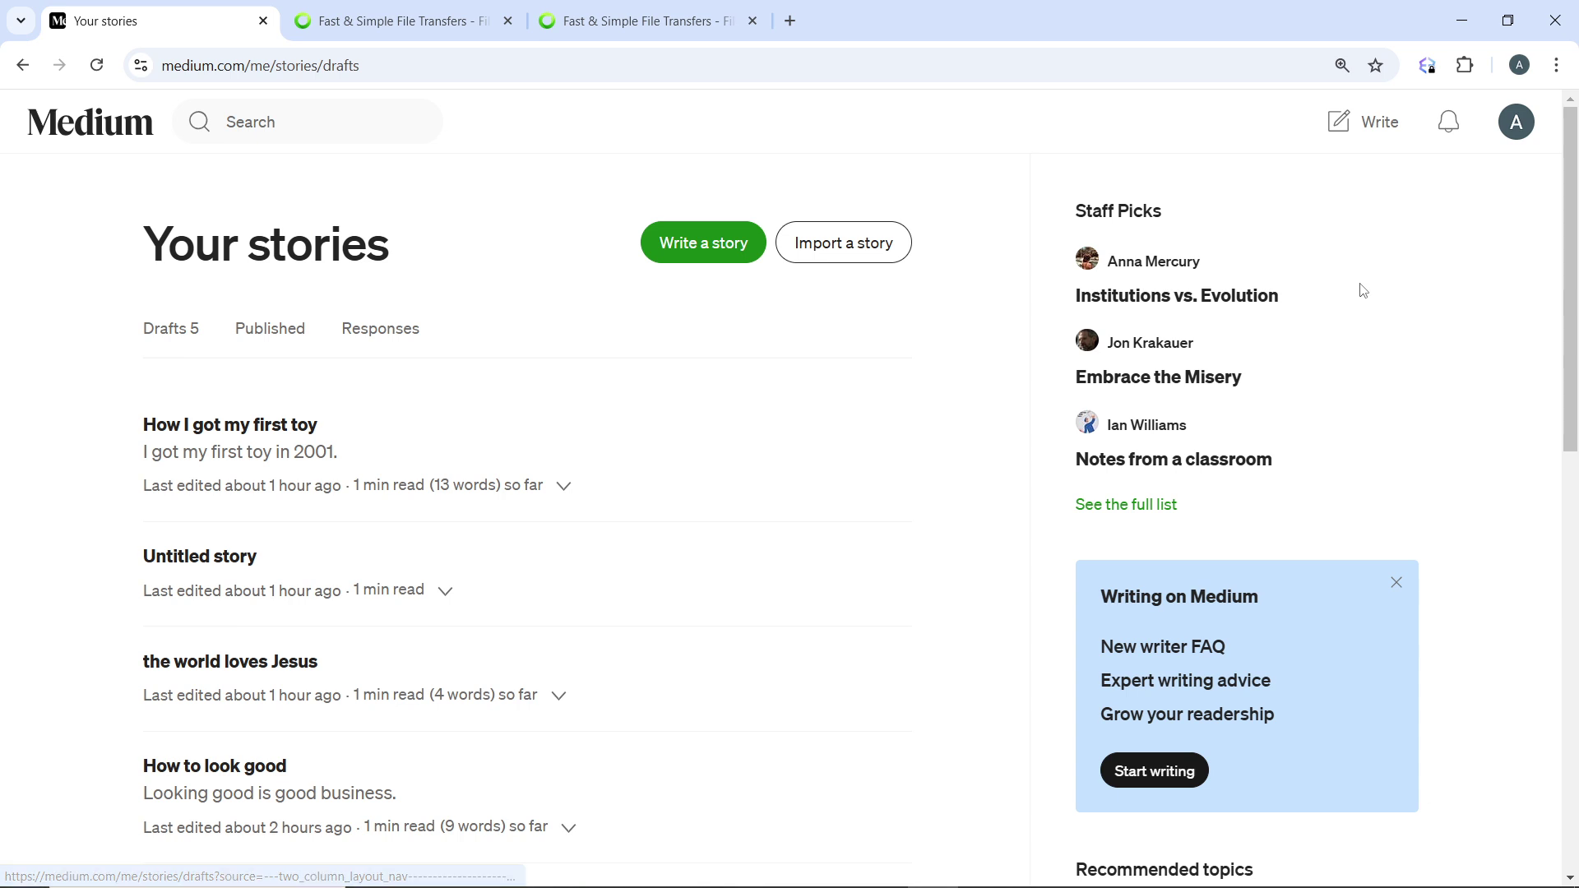
click(265, 426)
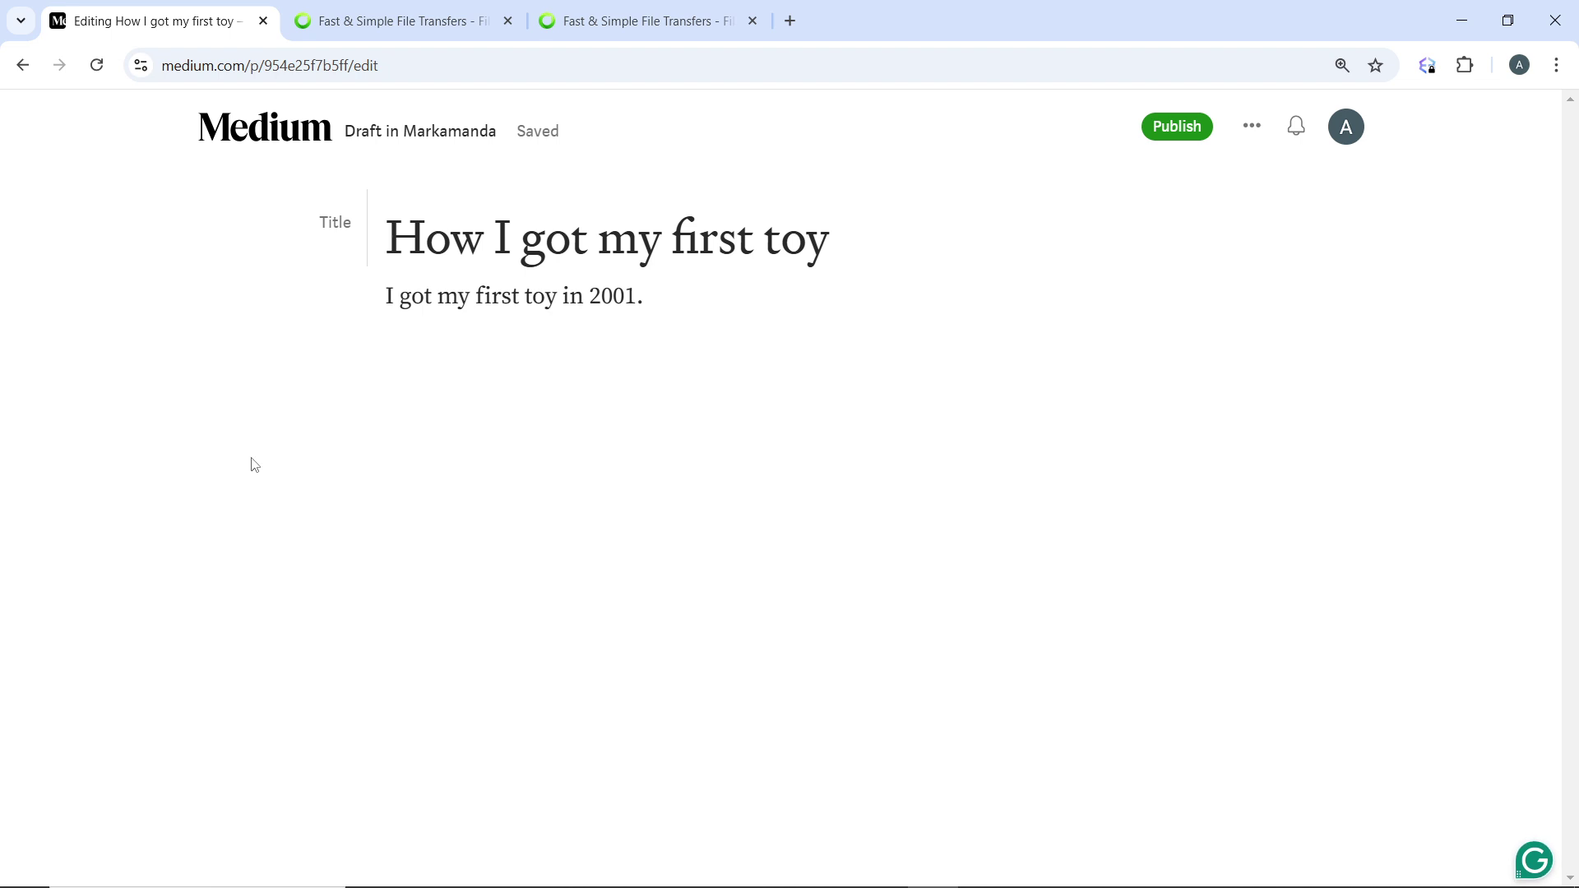
click(387, 381)
- Glance through the draft's '...' settings, then bring up the insert menu beside the empty paragraph
click(1251, 128)
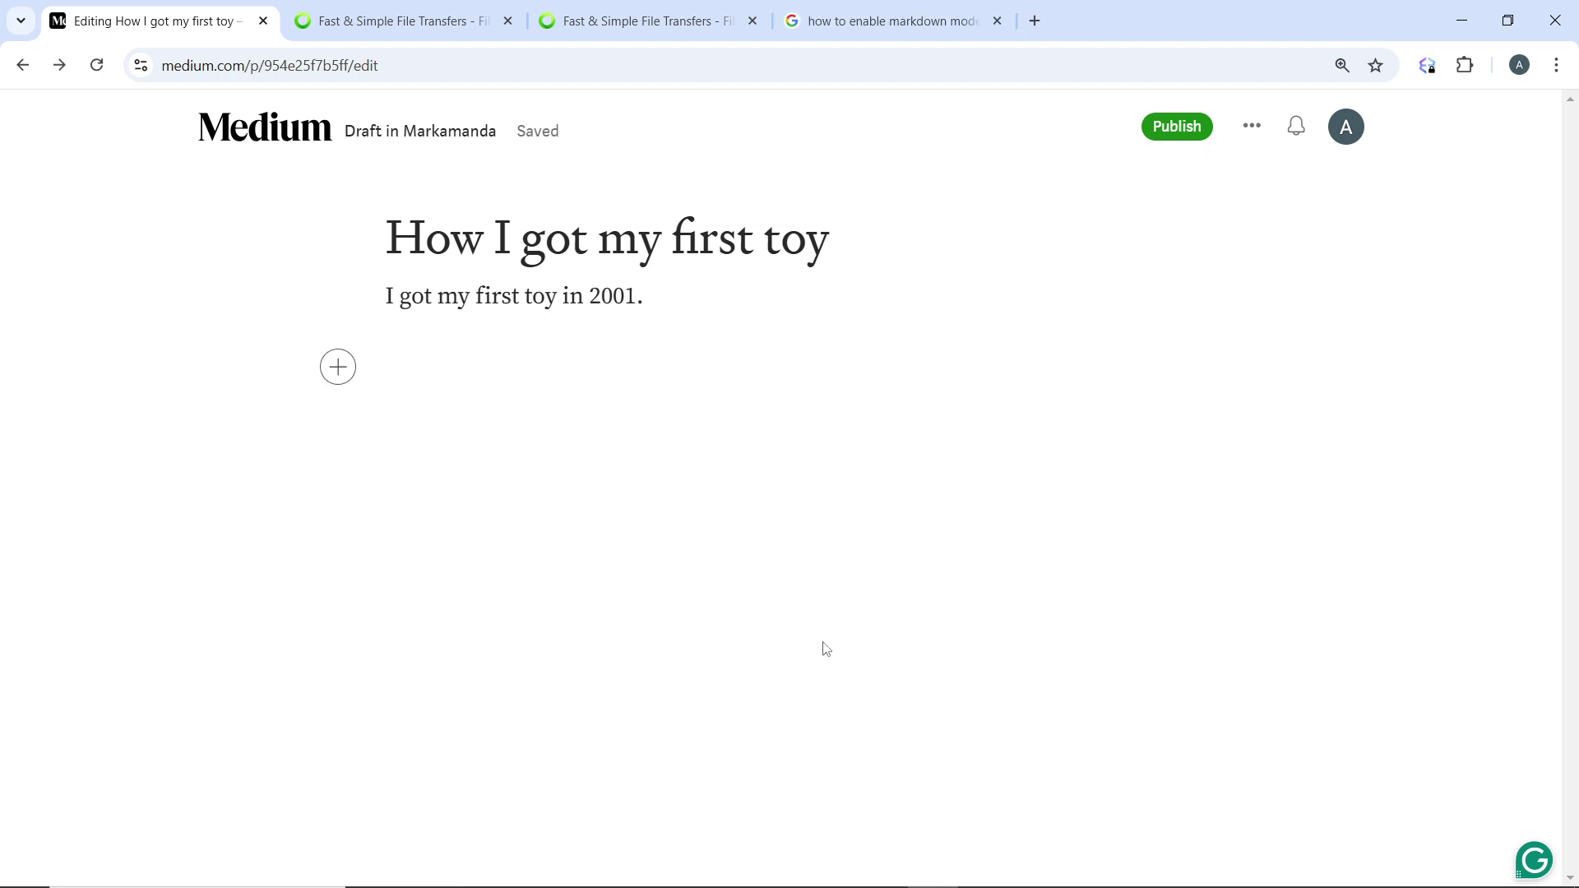
click(1249, 136)
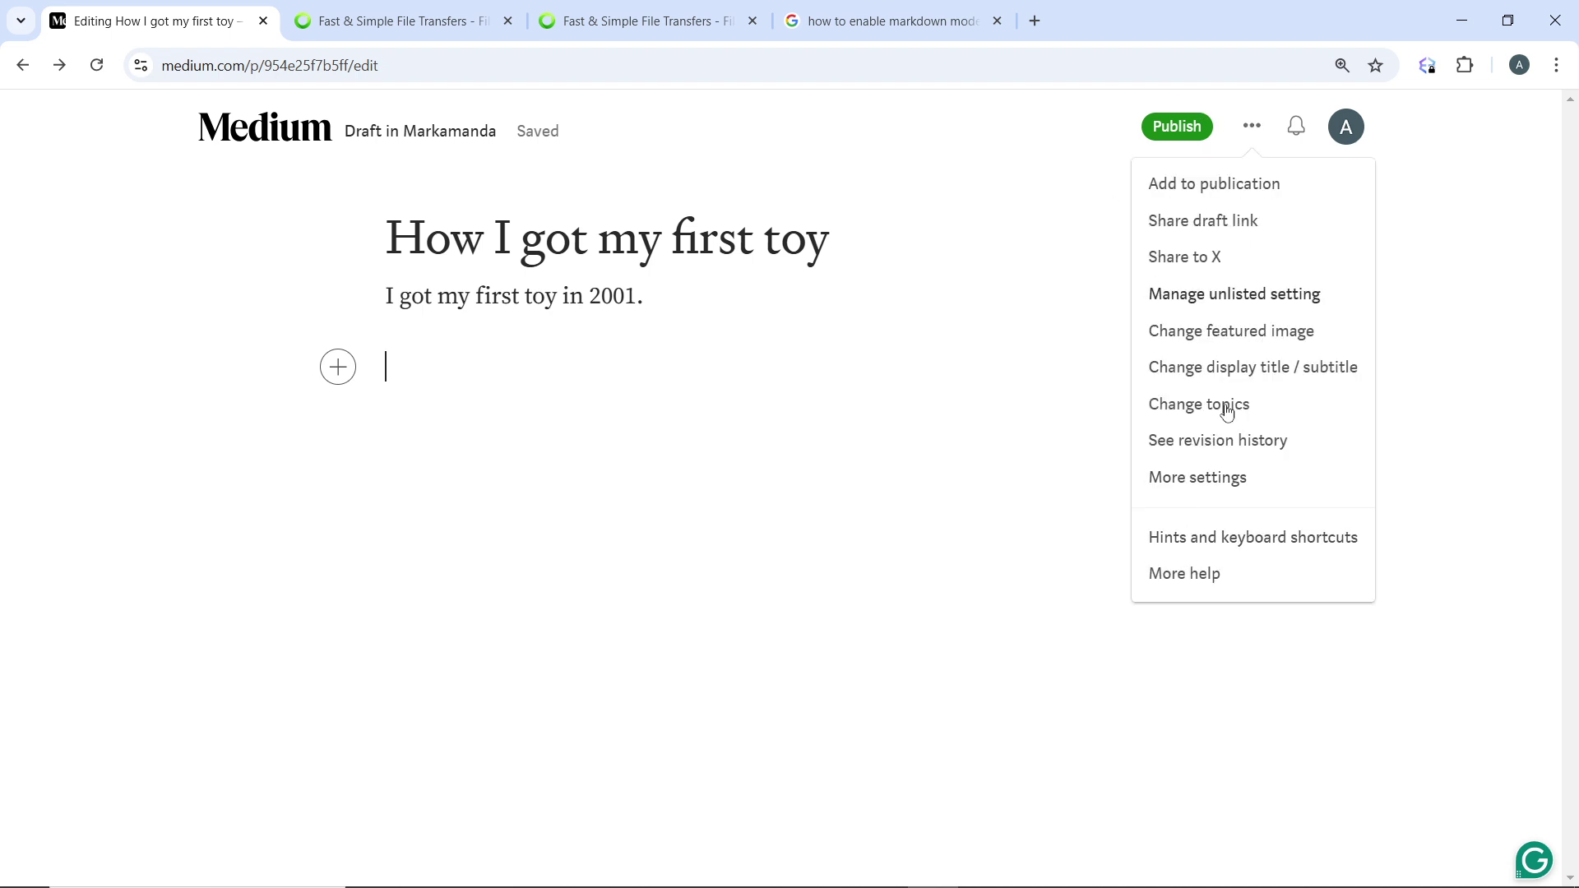
click(976, 364)
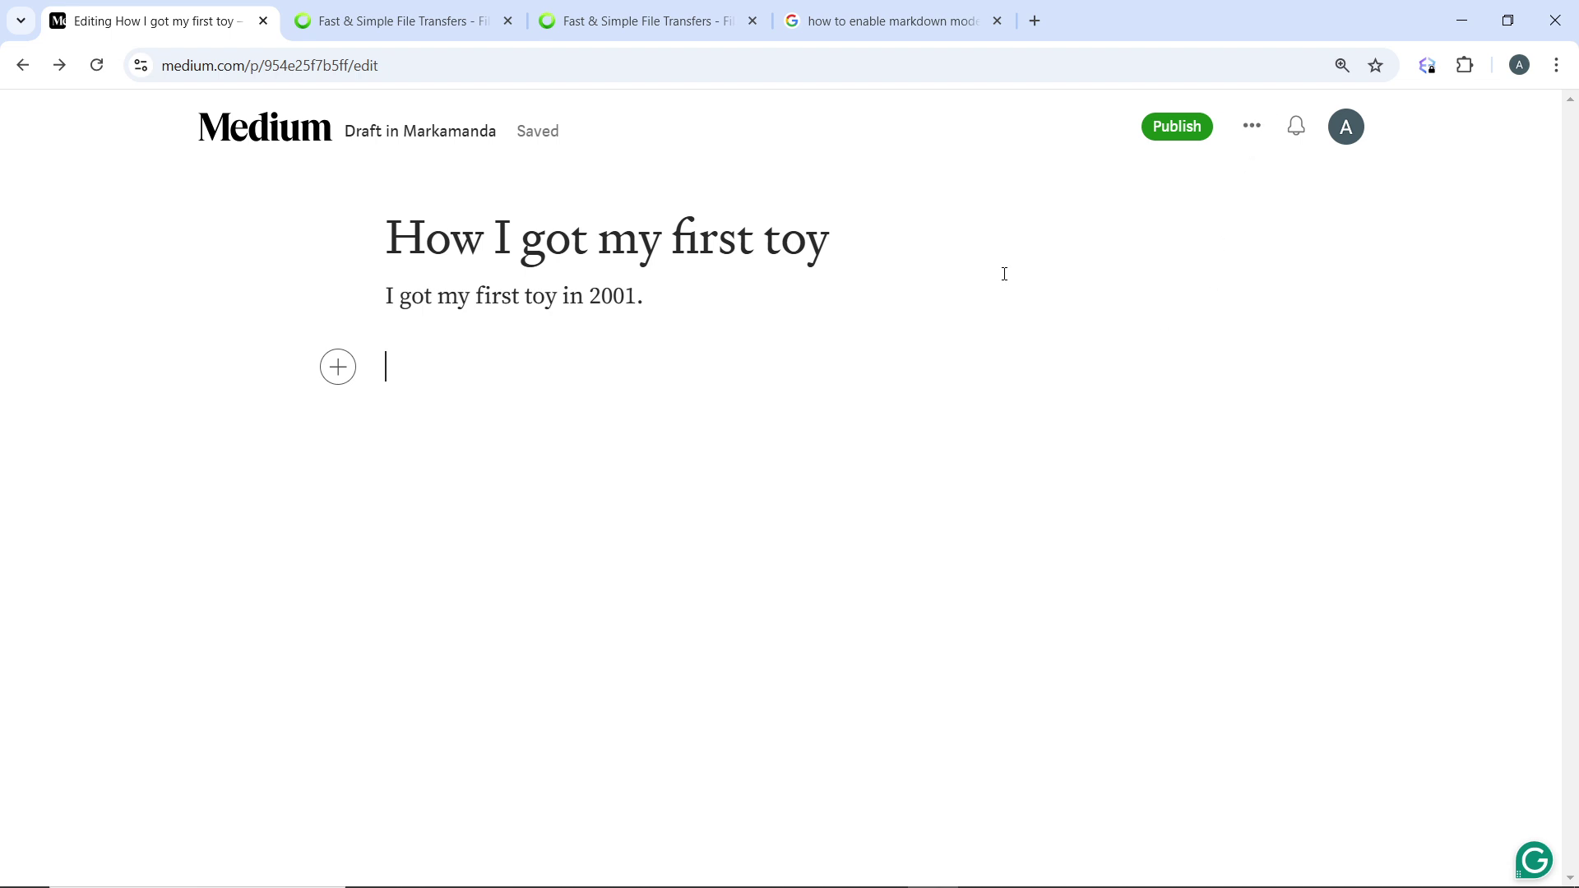
click(338, 368)
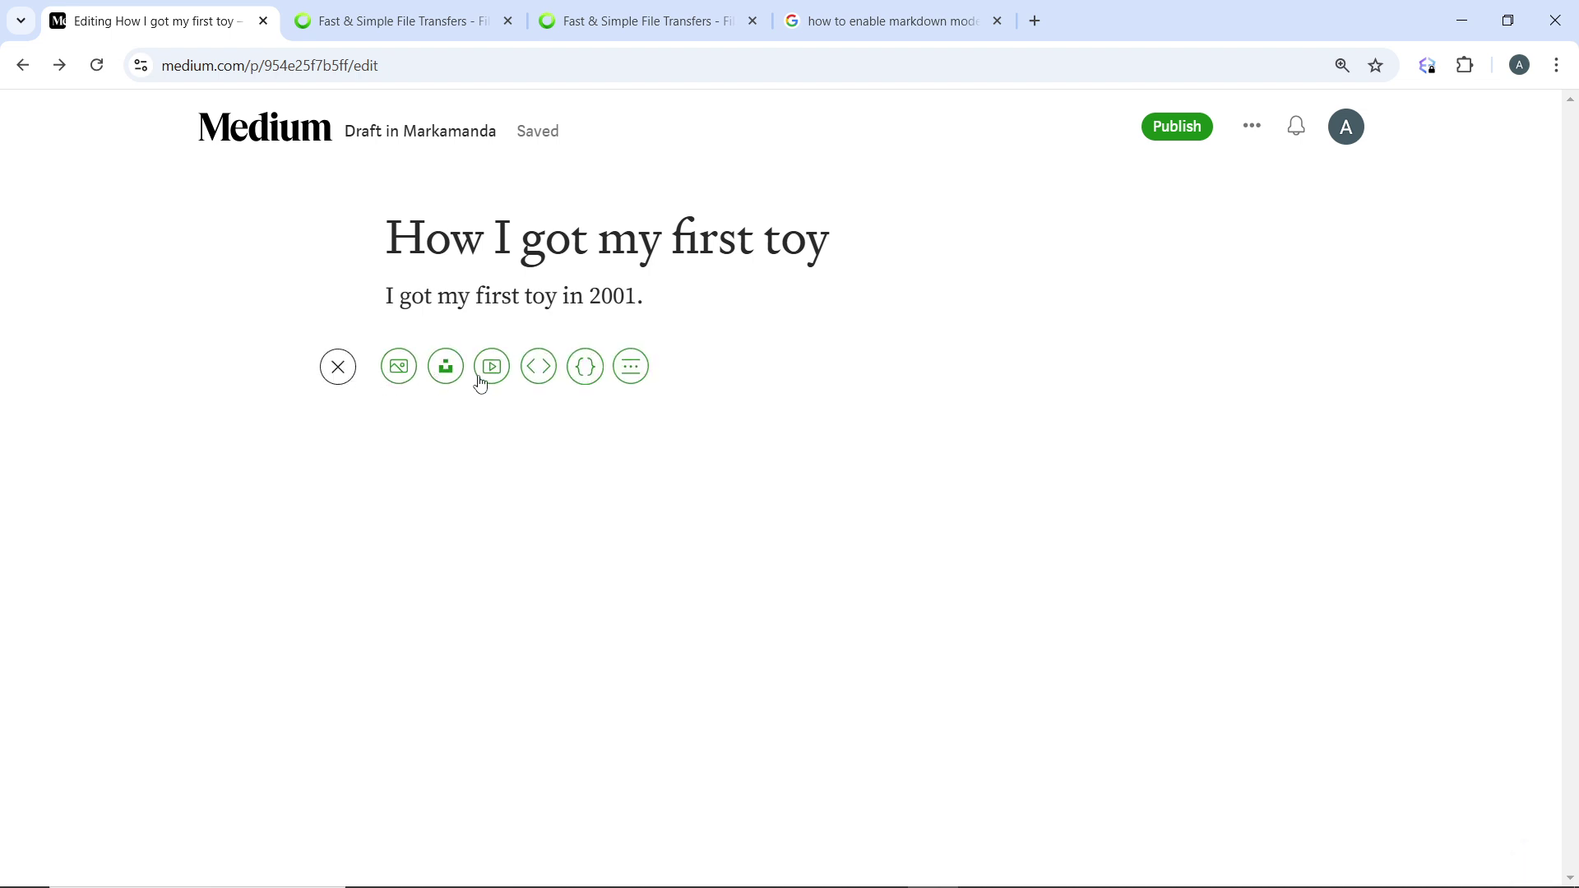
- Insert a code block below the opening line and choose Markdown as its language
click(586, 370)
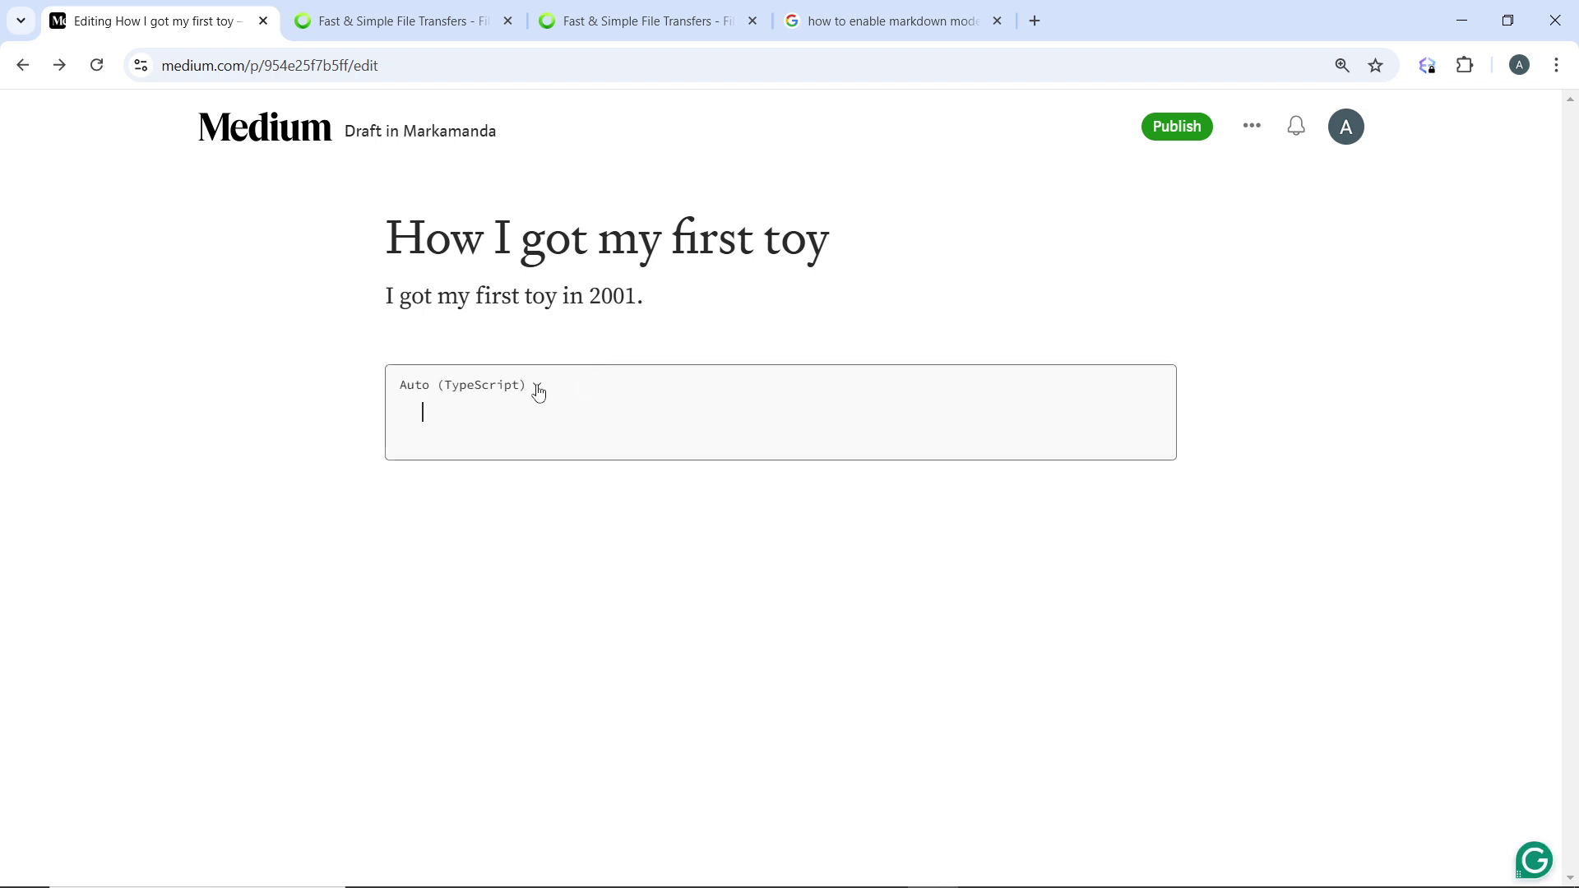
click(539, 391)
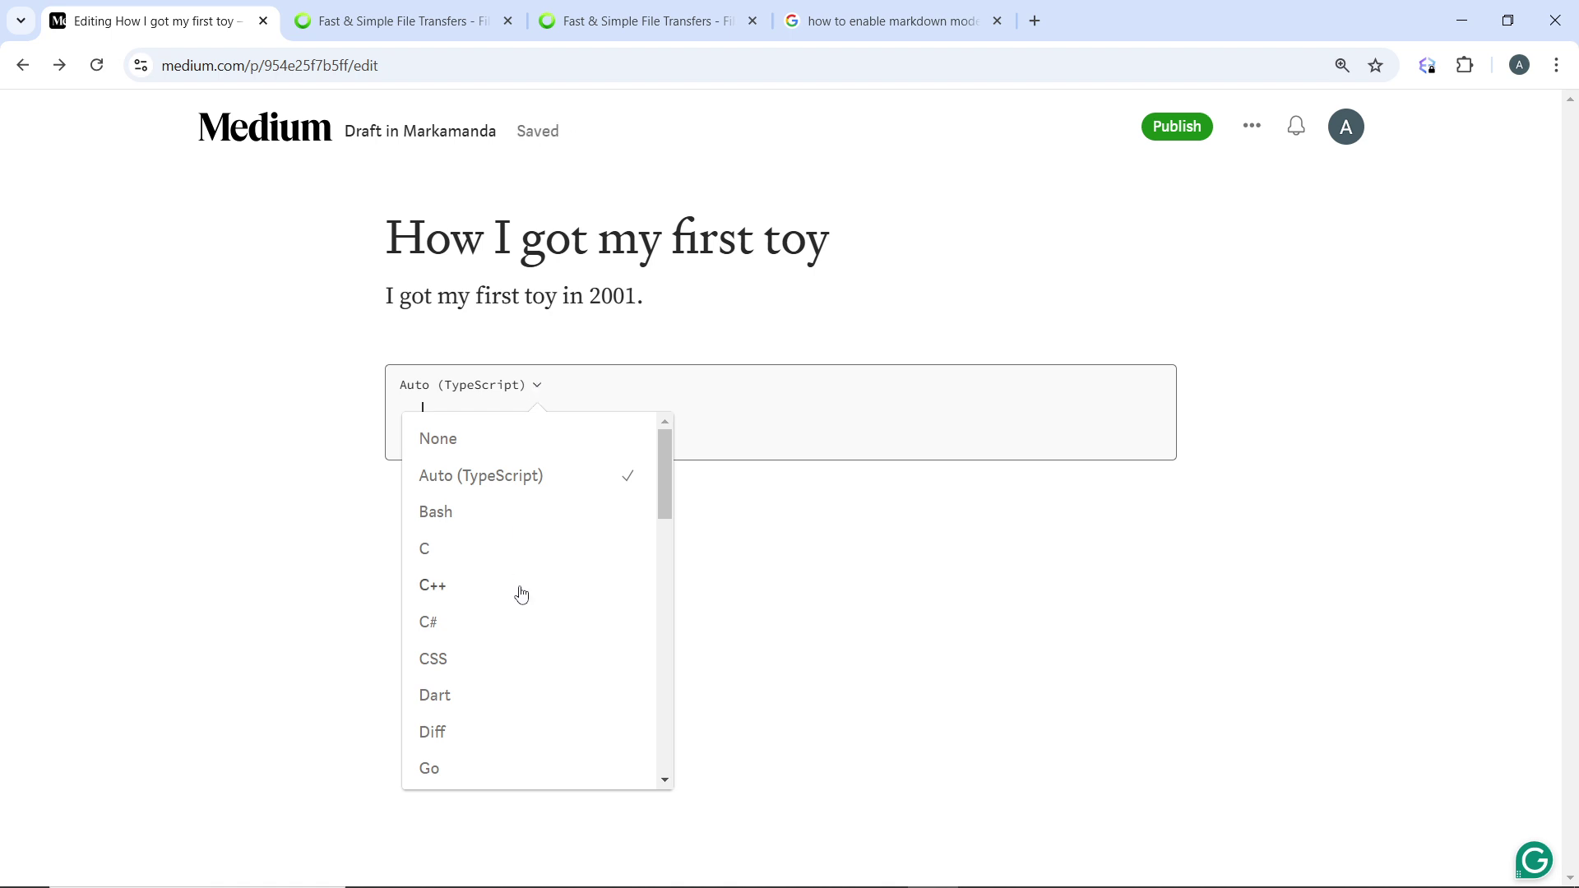
scroll(521, 594, down, 2)
scroll(520, 594, down, 5)
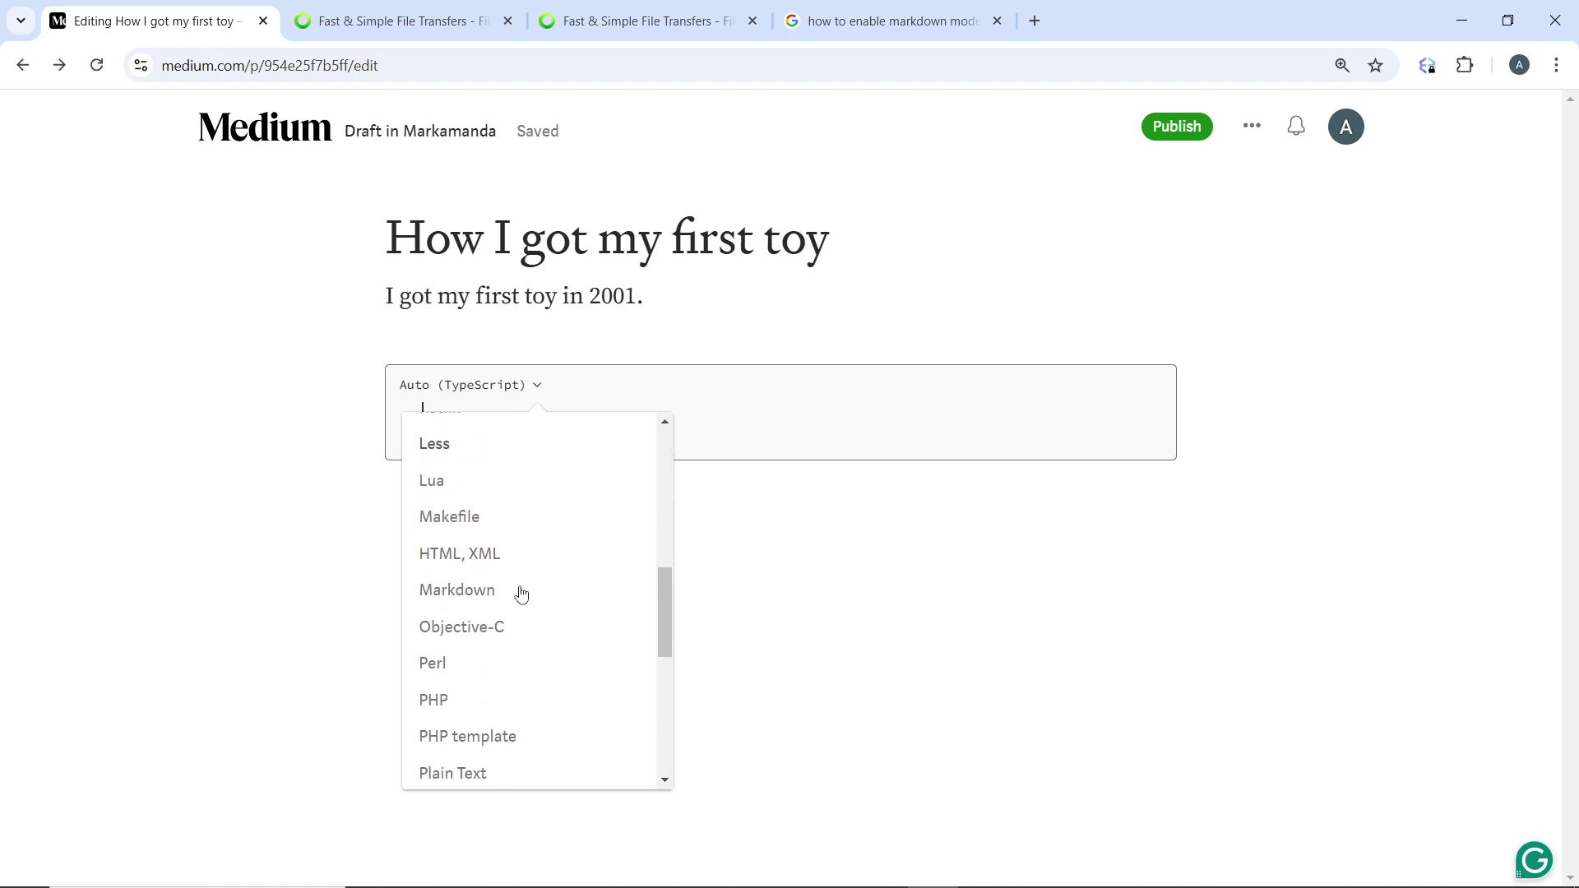
click(457, 561)
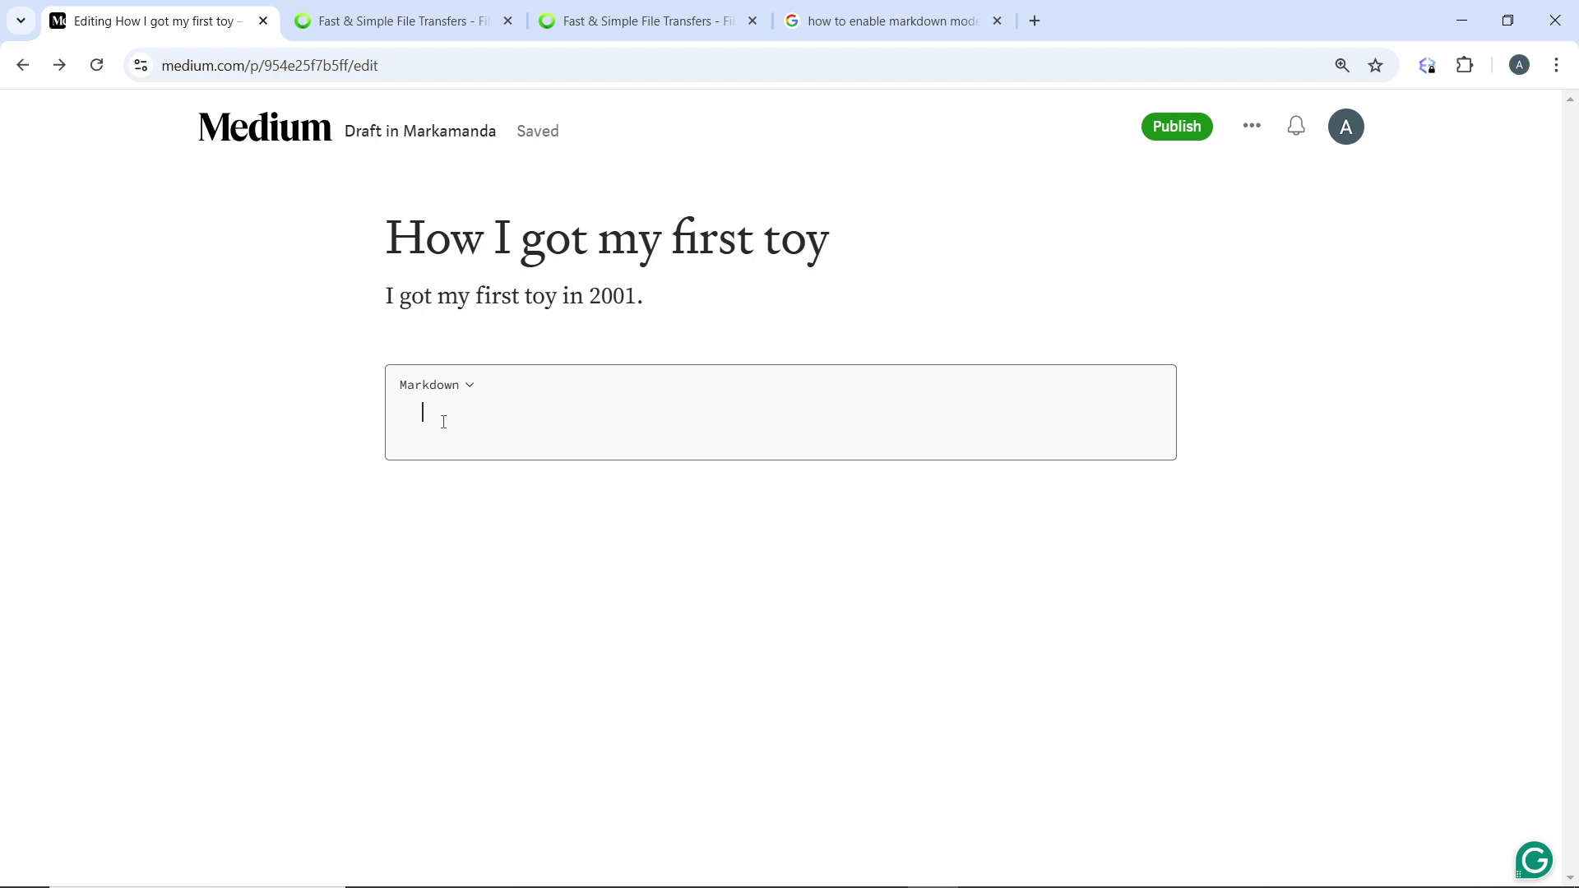
- Type the header row 'Header 1 | Header 2 | Header 3 |' and a pipe-and-dash separator line beneath it
text(Header 1 | Header 2 |)
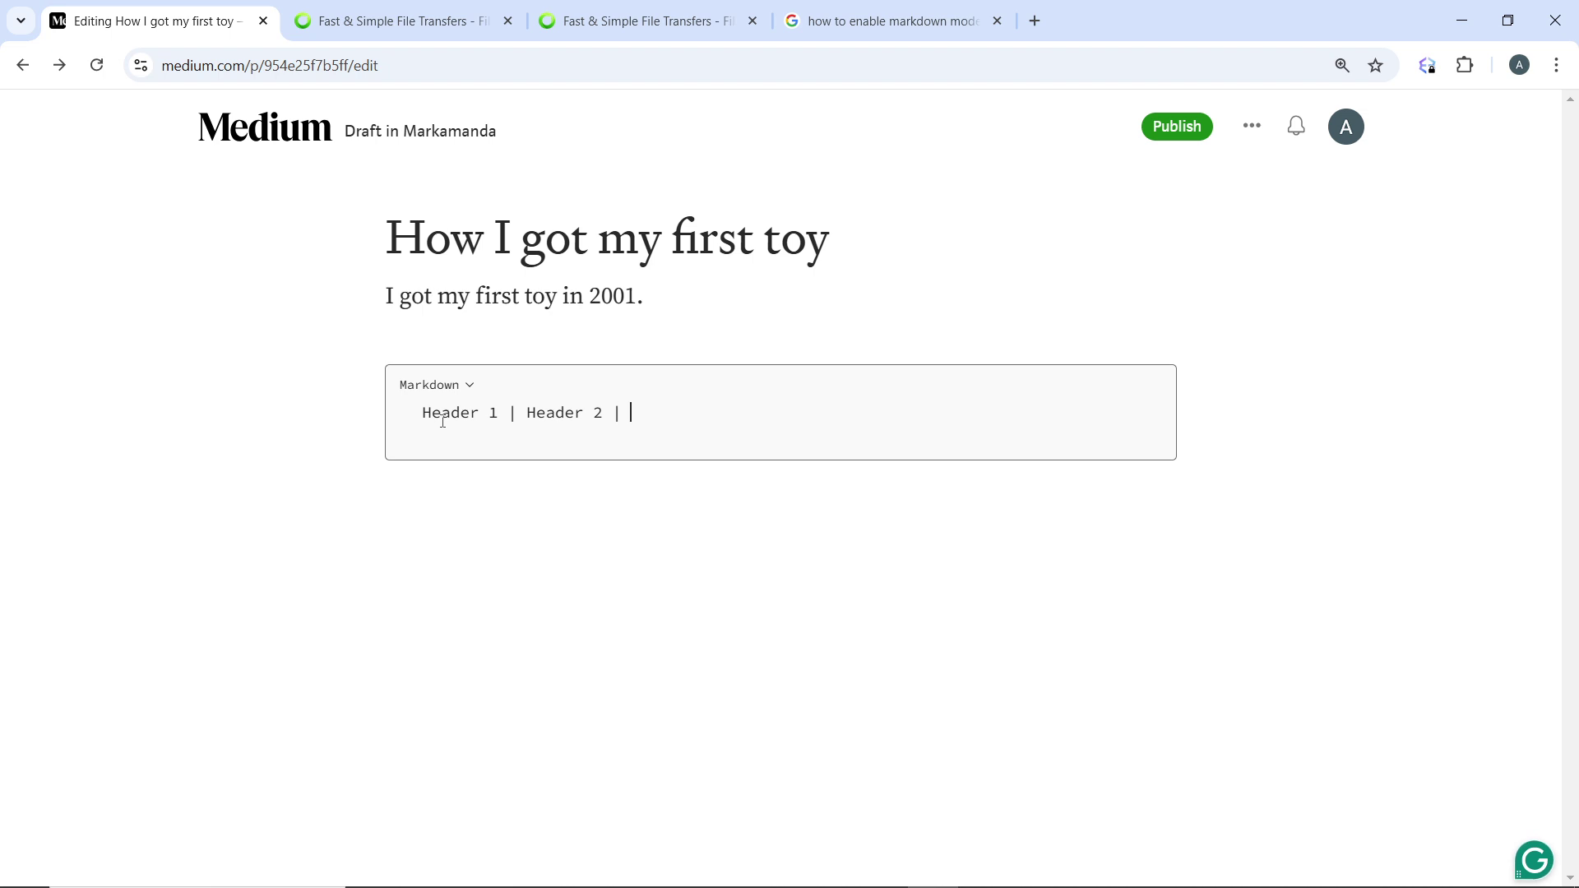
text( Header 3 |)
key(Return)
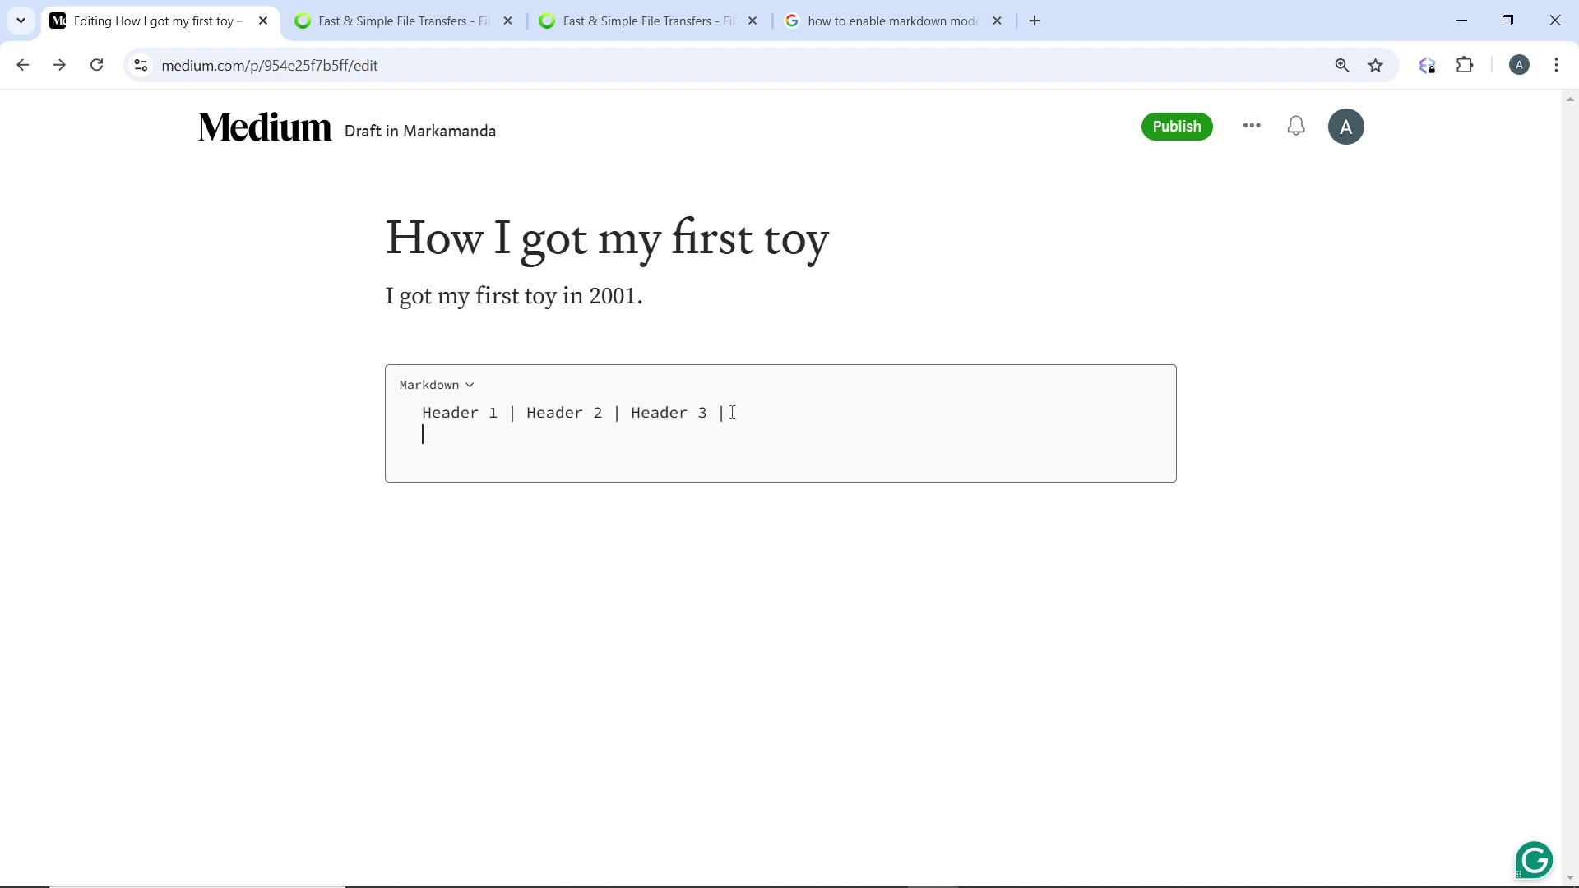
text(|-------)
key(BackSpace)
key(BackSpace)
key(BackSpace)
key(BackSpace)
key(BackSpace)
text(---)
text(------)
text(Data)
text( 1)
key(BackSpace)
key(BackSpace)
key(BackSpace)
key(BackSpace)
key(BackSpace)
key(BackSpace)
key(BackSpace)
key(BackSpace)
key(BackSpace)
key(BackSpace)
text(--------| ---------|)
- Add a '| Row 1' line with Data cells, repeatedly correcting the middle cell between Data 2, 3 and 1
key(Return)
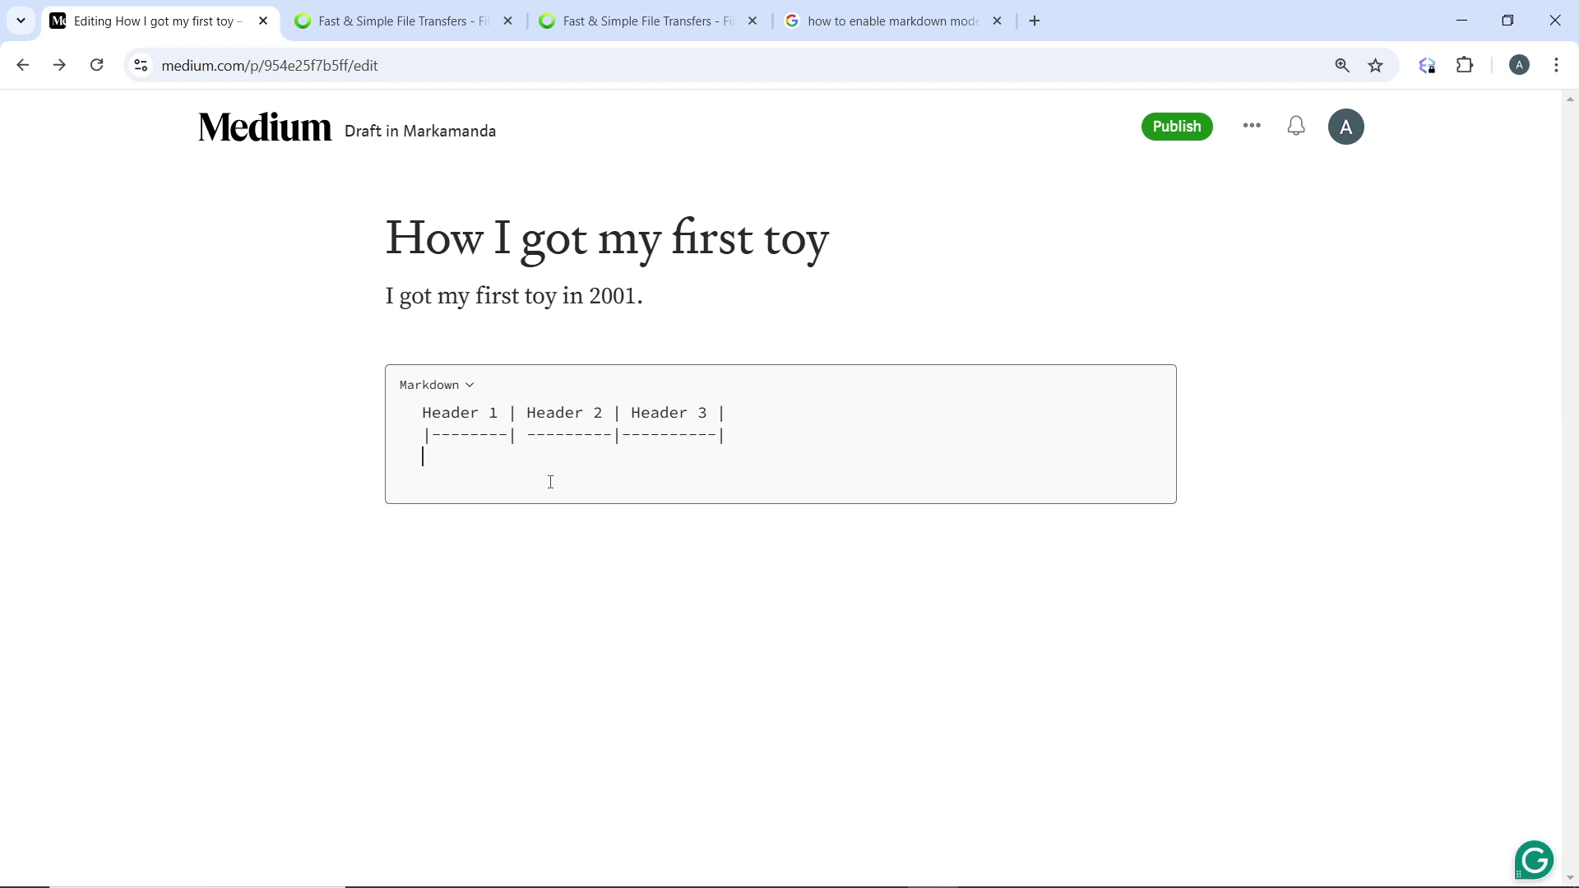
text(| Row 1)
text(Data)
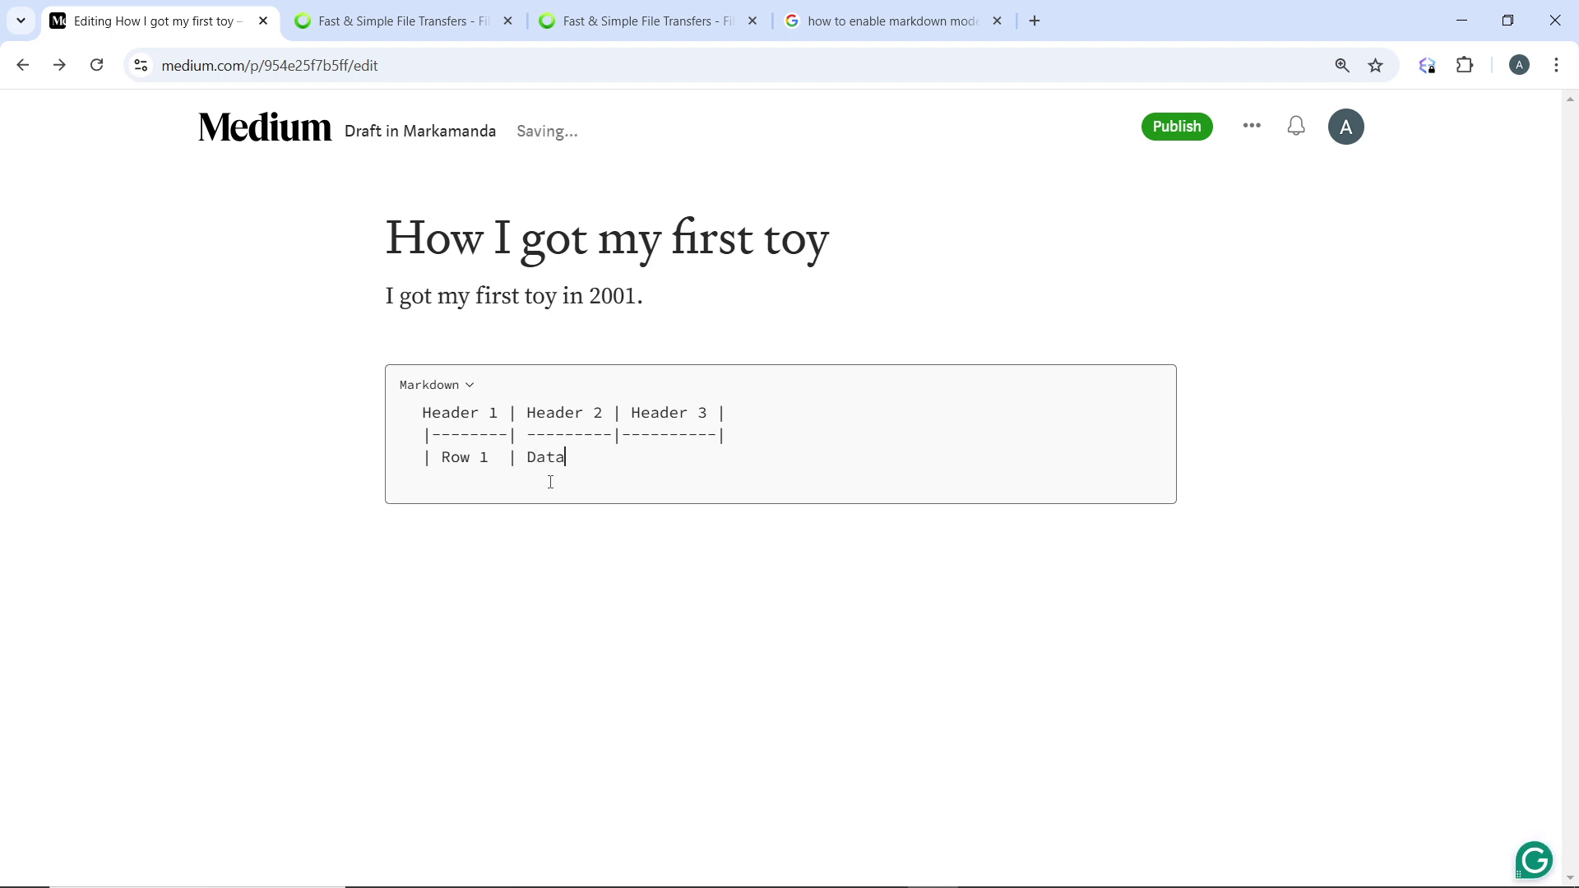
text( 2)
key(BackSpace)
text(| )
text(Data)
text( 3)
key(BackSpace)
text(2)
key(BackSpace)
key(BackSpace)
text(1)
key(Delete)
key(BackSpace)
key(BackSpace)
key(BackSpace)
key(BackSpace)
- Erase the data row, separator, header row and the whole code block
key(BackSpace)
key(BackSpace)
key(BackSpace)
key(BackSpace)
key(BackSpace)
key(BackSpace)
key(BackSpace)
key(BackSpace)
key(BackSpace)
key(BackSpace)
key(BackSpace)
key(BackSpace)
key(BackSpace)
key(BackSpace)
key(BackSpace)
key(BackSpace)
key(BackSpace)
key(BackSpace)
key(BackSpace)
key(BackSpace)
key(BackSpace)
key(BackSpace)
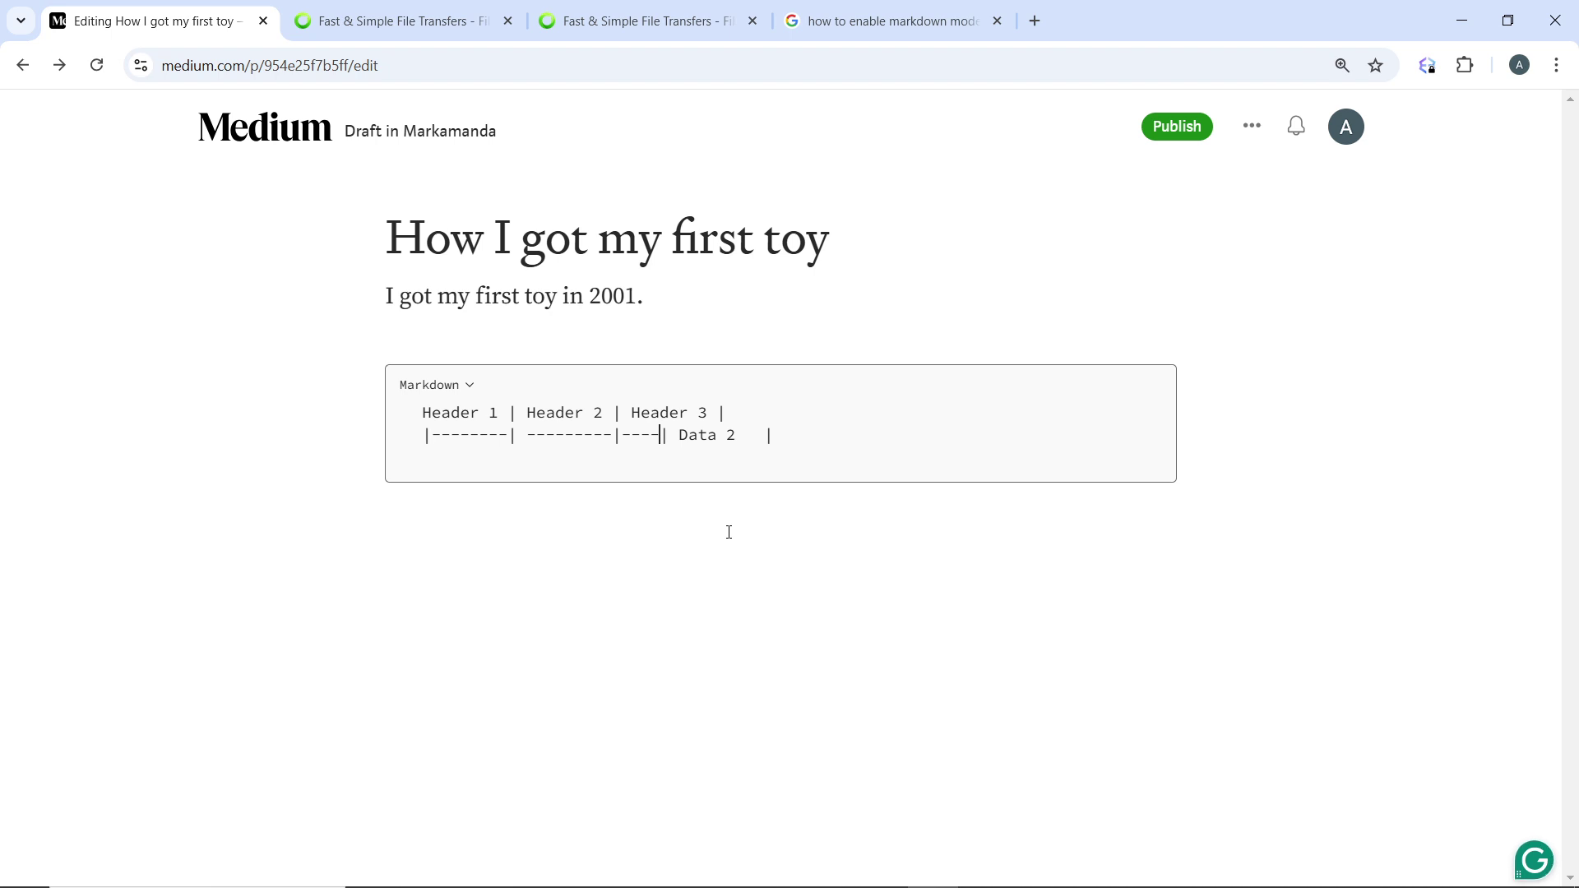
key(BackSpace)
key(BackSpace)
key(BackSpace)
key(BackSpace)
key(BackSpace)
key(BackSpace)
key(BackSpace)
key(BackSpace)
key(BackSpace)
key(BackSpace)
key(BackSpace)
key(BackSpace)
key(BackSpace)
key(BackSpace)
key(BackSpace)
key(BackSpace)
key(BackSpace)
key(BackSpace)
key(BackSpace)
key(BackSpace)
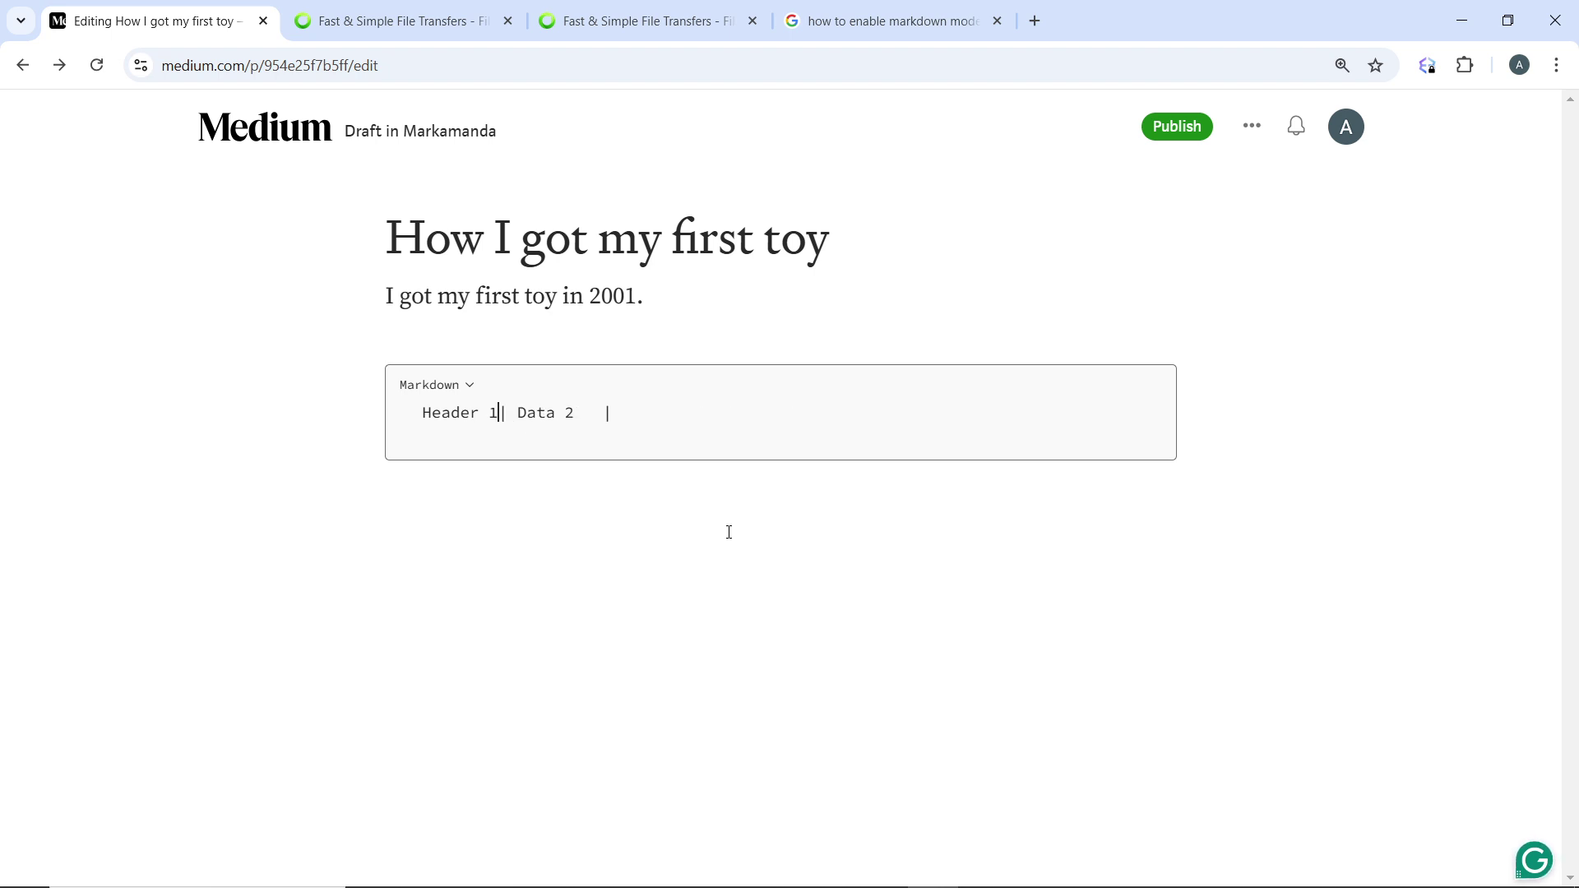
key(BackSpace)
key(BackSpace)
key(BackSpace)
key(BackSpace)
key(BackSpace)
key(BackSpace)
key(BackSpace)
key(BackSpace)
key(BackSpace)
key(BackSpace)
key(BackSpace)
key(BackSpace)
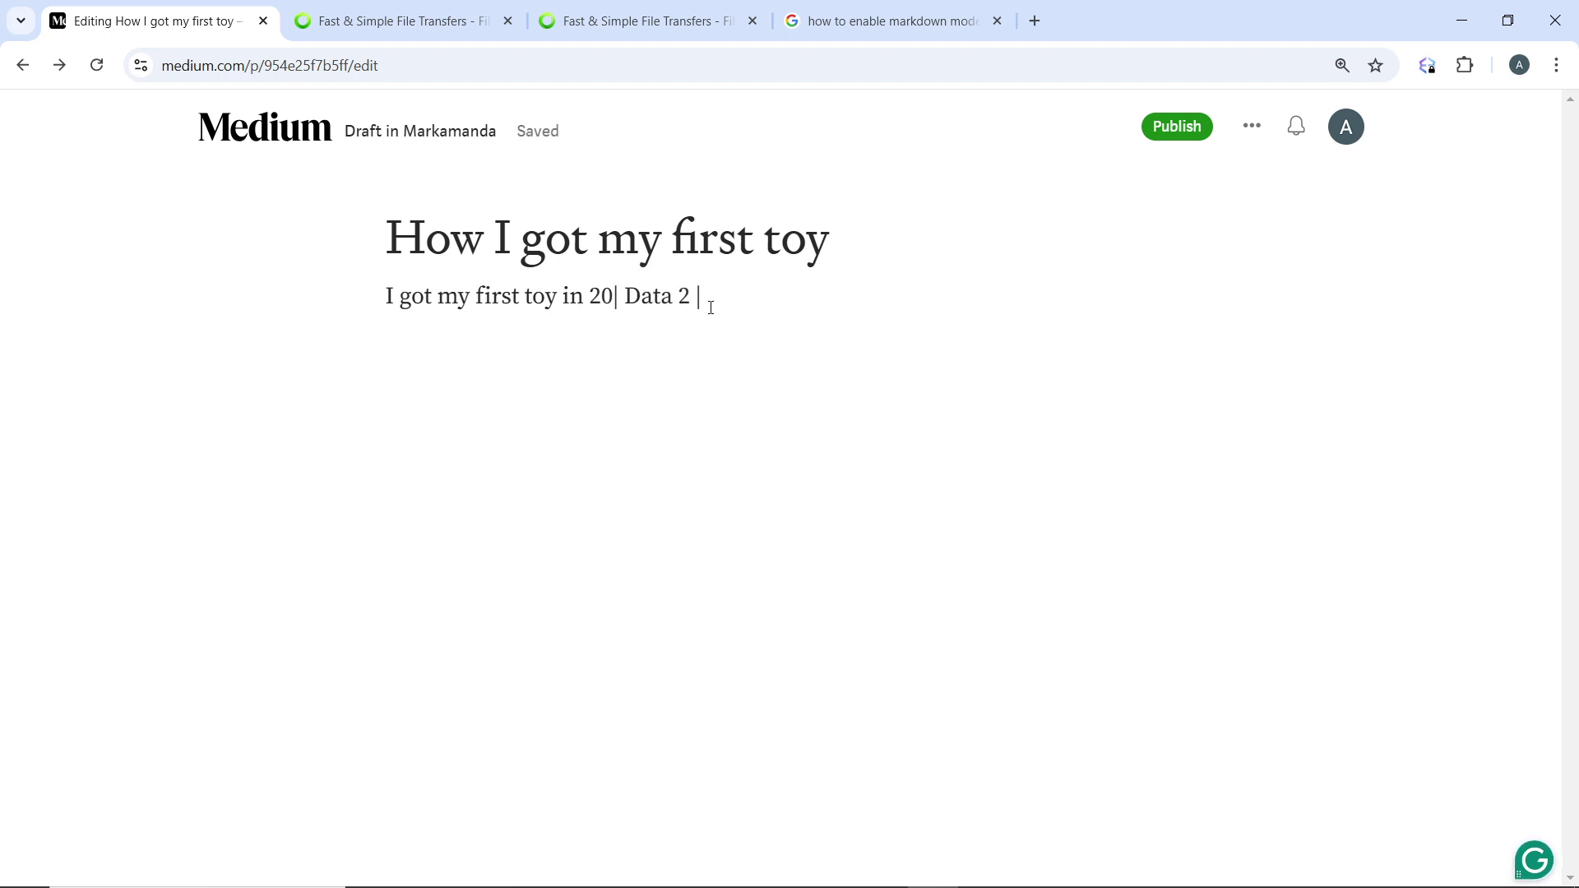
key(BackSpace)
key(BackSpace)
key(BackSpace)
key(BackSpace)
key(BackSpace)
key(BackSpace)
key(BackSpace)
key(BackSpace)
key(BackSpace)
key(BackSpace)
key(BackSpace)
- Add an empty paragraph, dismiss the insert menu unused, and return to the body line
key(Return)
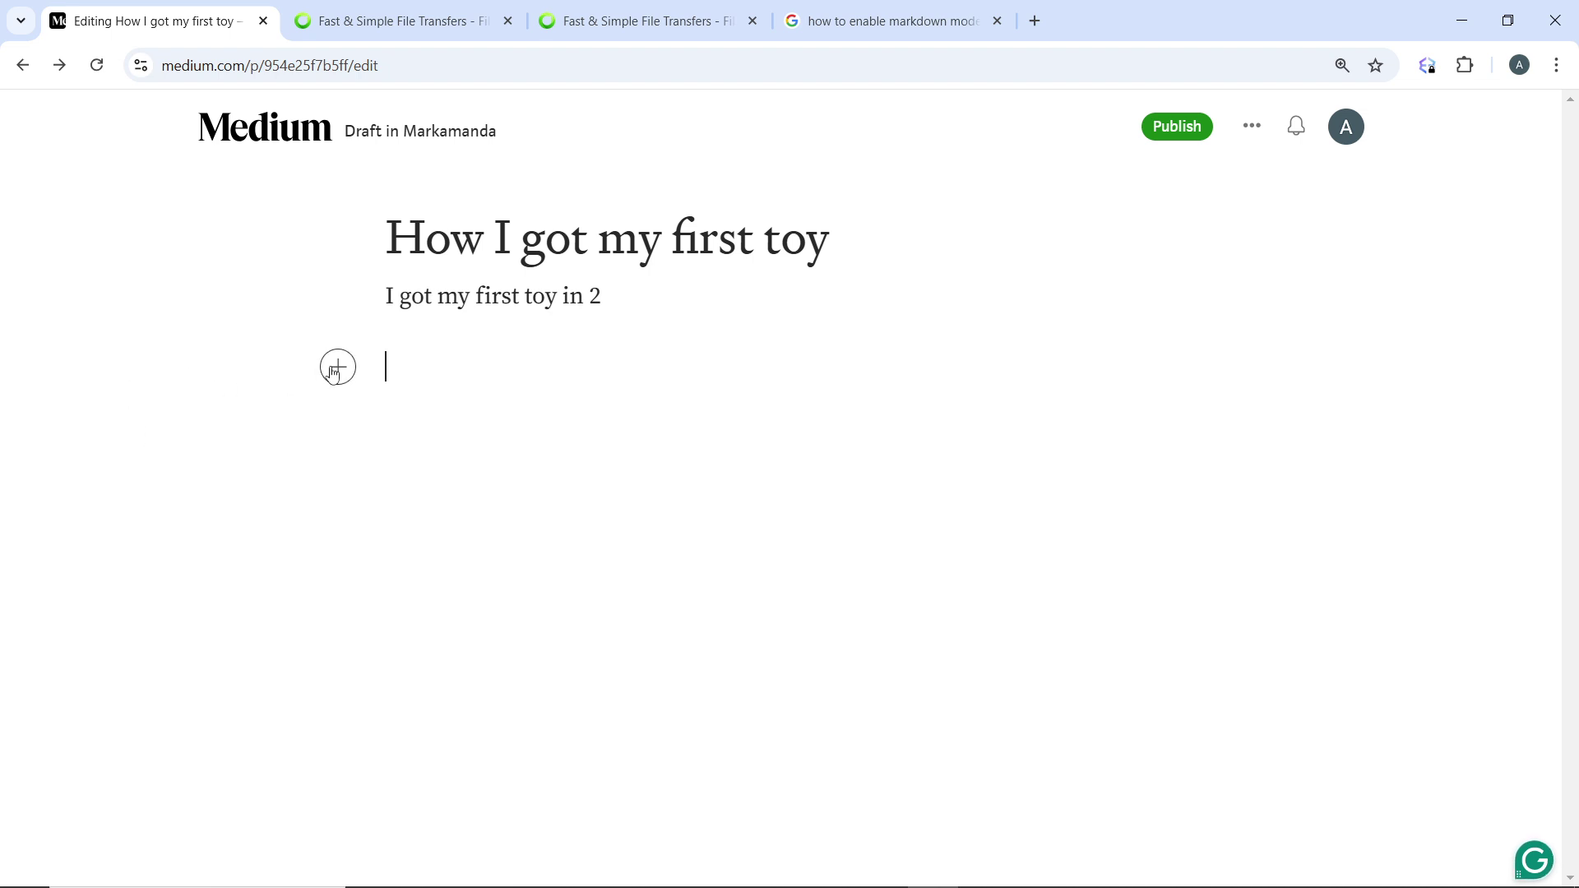
click(334, 370)
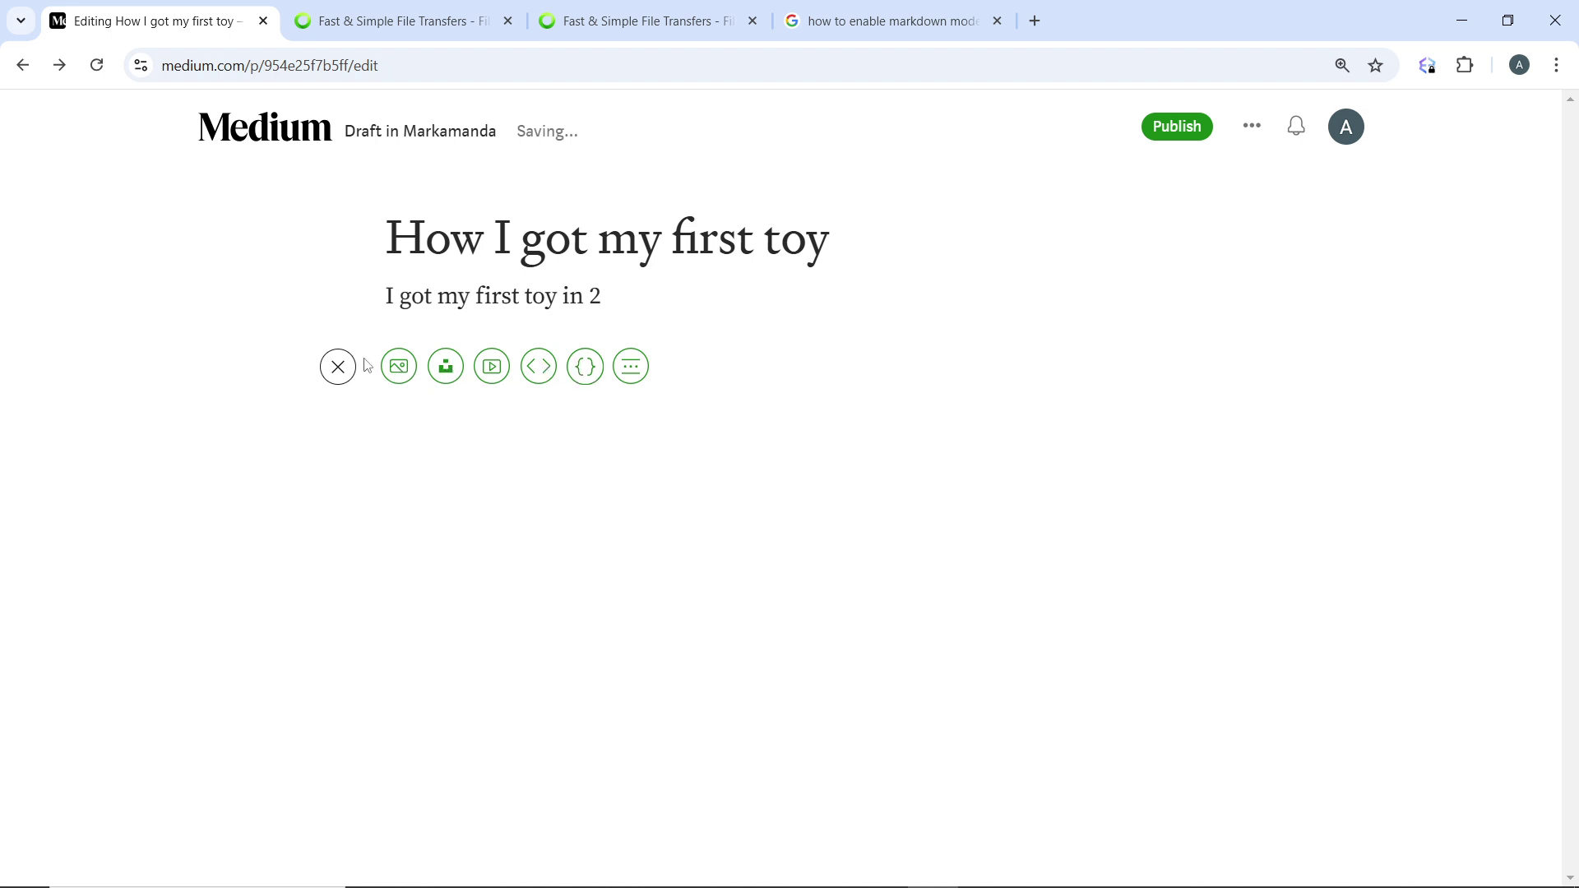
click(338, 367)
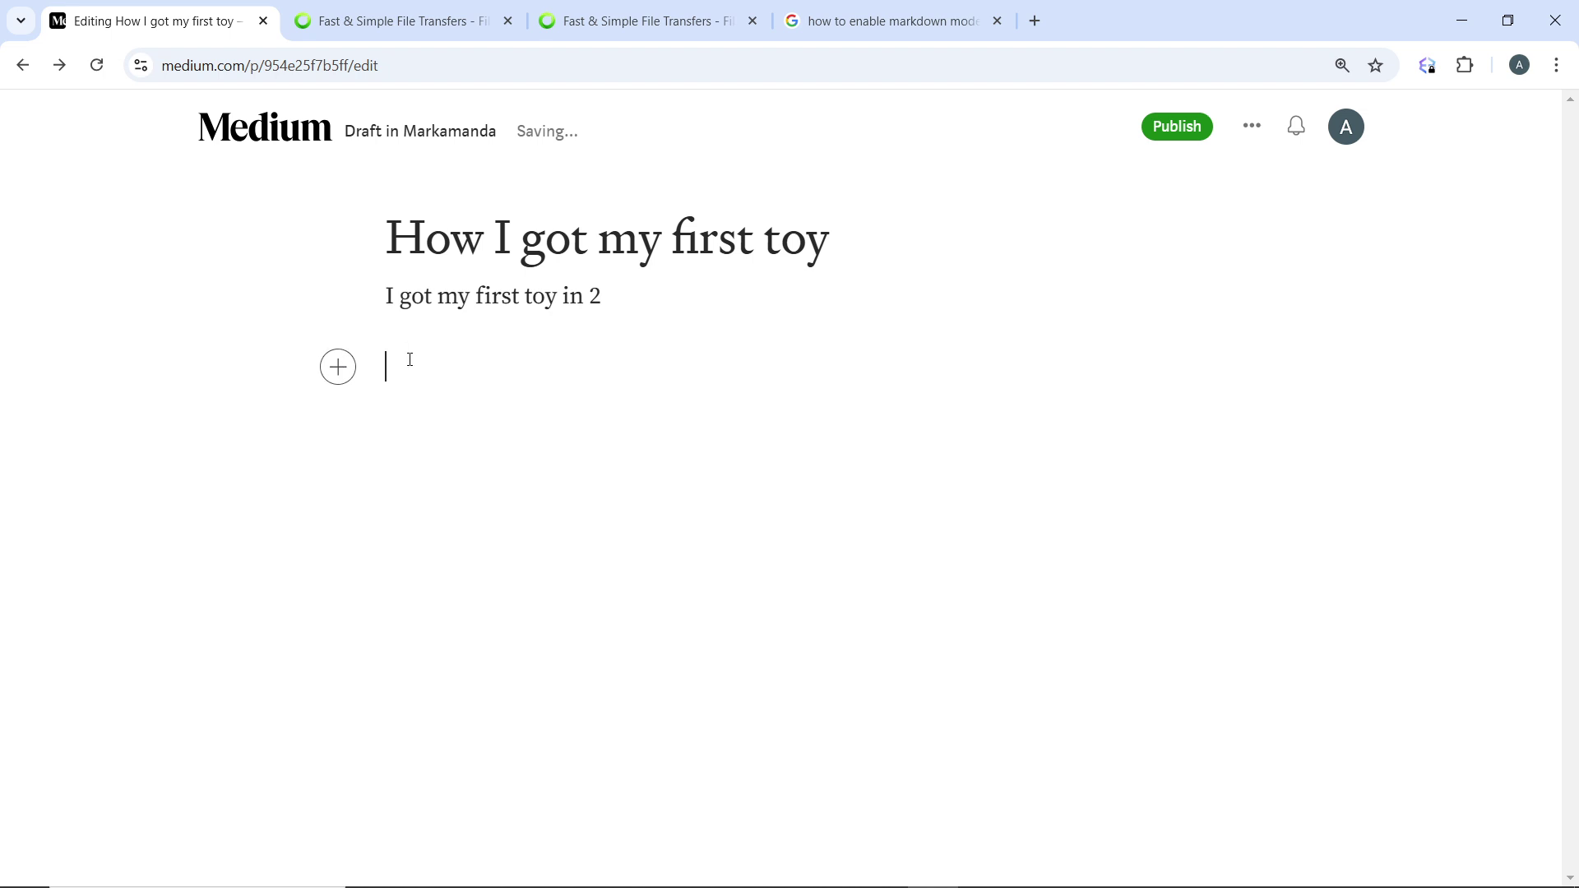
click(390, 314)
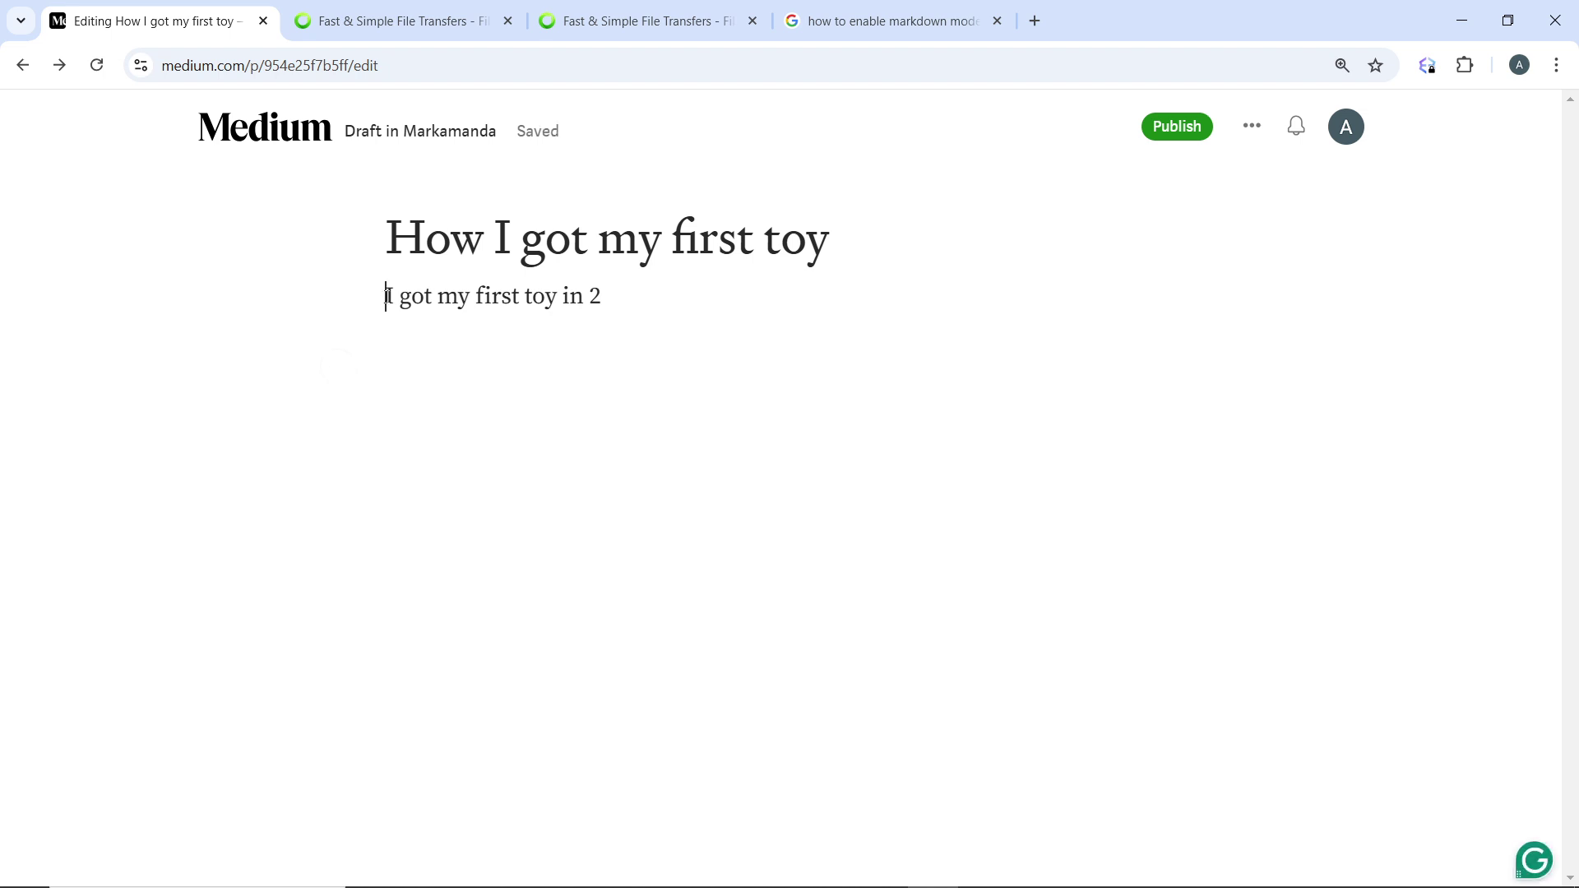